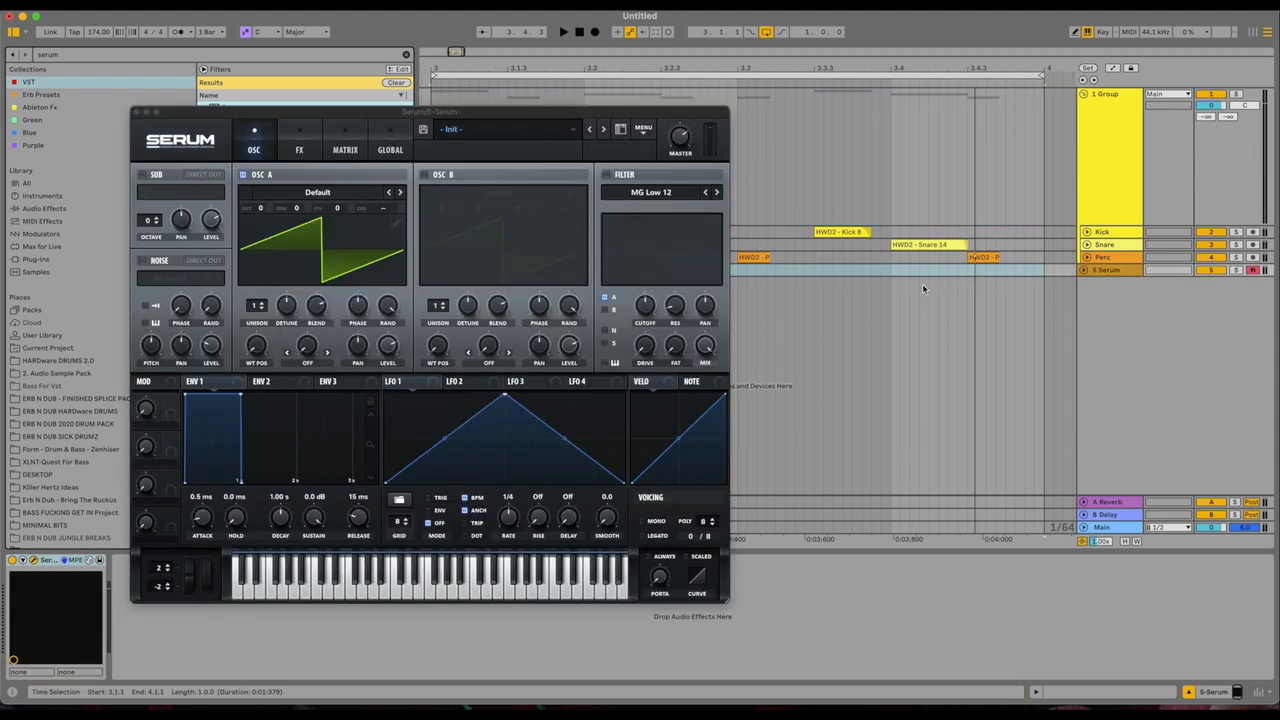
Load the BA Sub Odd Harmonics preset from the ERB N DUB ANTHEMS bank into Serum
{"action": "left_click", "coordinate": [488, 132]}
{"action": "mouse_move", "coordinate": [503, 150]}
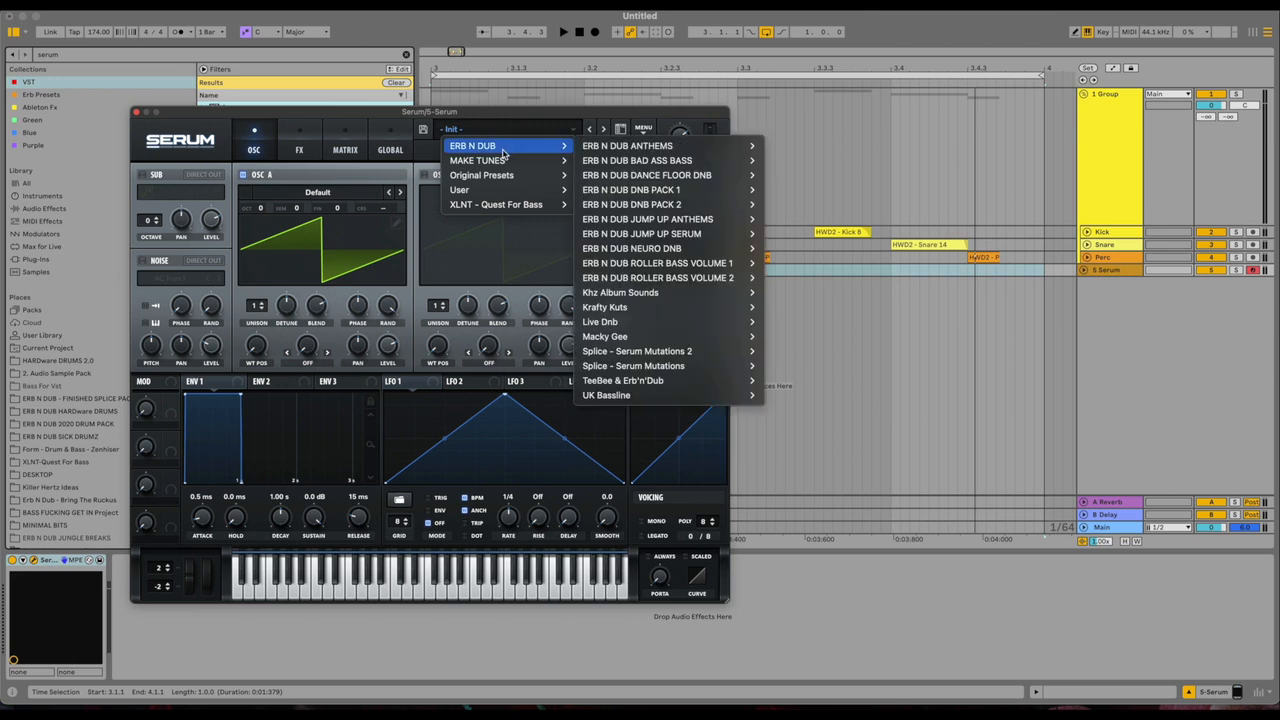
{"action": "mouse_move", "coordinate": [650, 148]}
{"action": "scroll", "coordinate": [767, 447], "scroll_direction": "down", "scroll_amount": 1}
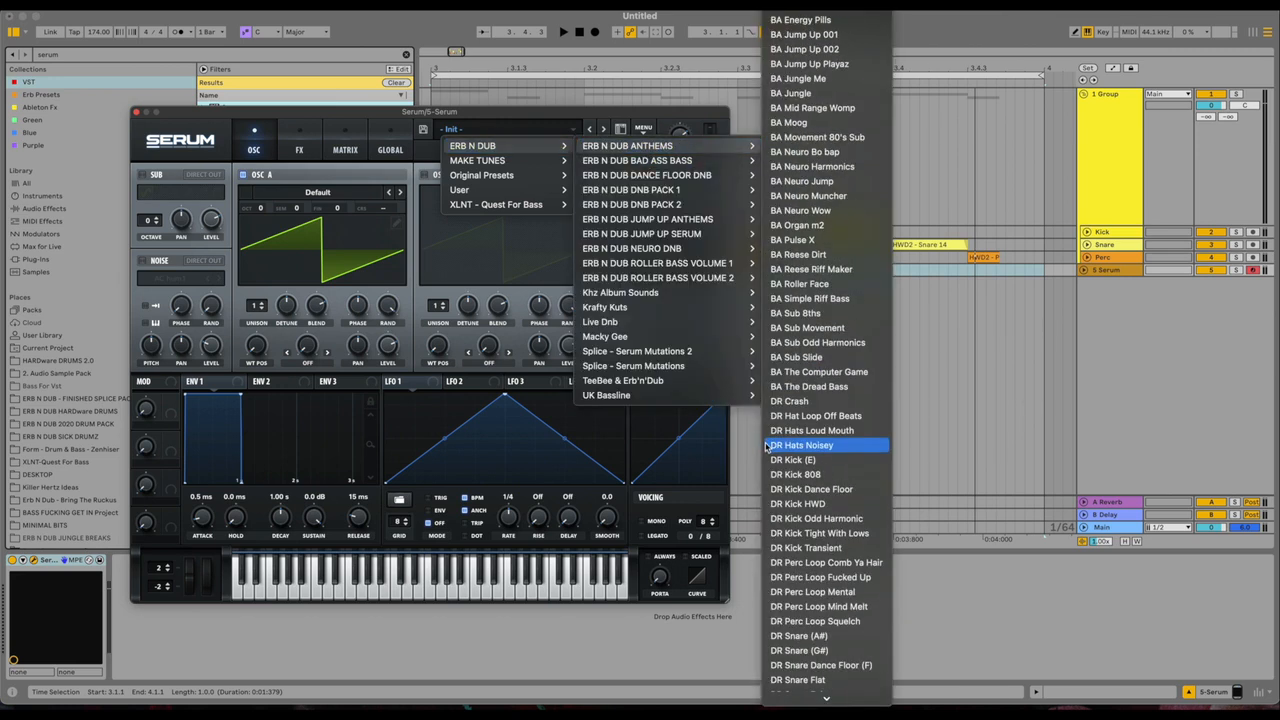
{"action": "left_click", "coordinate": [818, 347]}
Move the Serum window clear of the arrangement's start and play bar 3 to audition the loop
{"action": "left_click_drag", "start_coordinate": [503, 114], "coordinate": [738, 117]}
{"action": "left_click", "coordinate": [610, 250]}
{"action": "key", "text": "space"}
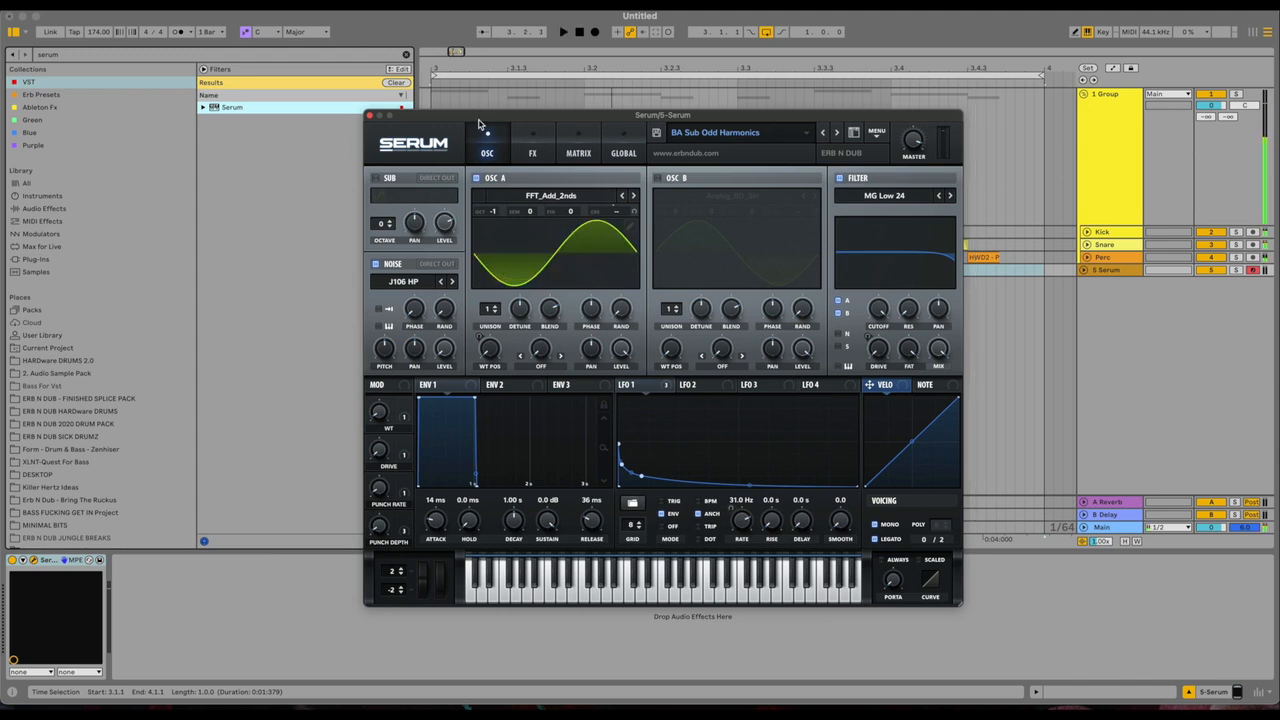
Create a MIDI clip on the Serum track from the start of bar 3, and make room to edit its notes
{"action": "left_click_drag", "start_coordinate": [478, 124], "coordinate": [484, 469]}
{"action": "double_click", "coordinate": [439, 273]}
{"action": "left_click_drag", "start_coordinate": [440, 271], "coordinate": [721, 274]}
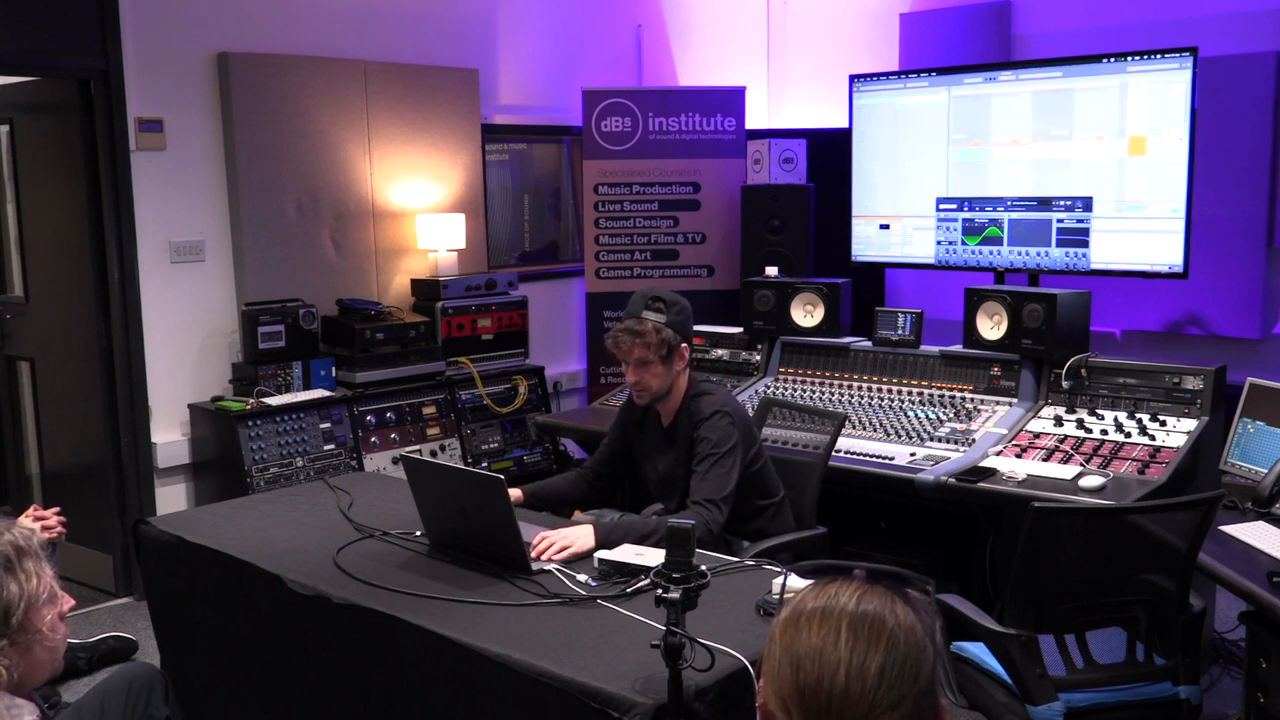
{"action": "left_click_drag", "start_coordinate": [1010, 201], "coordinate": [1143, 190]}
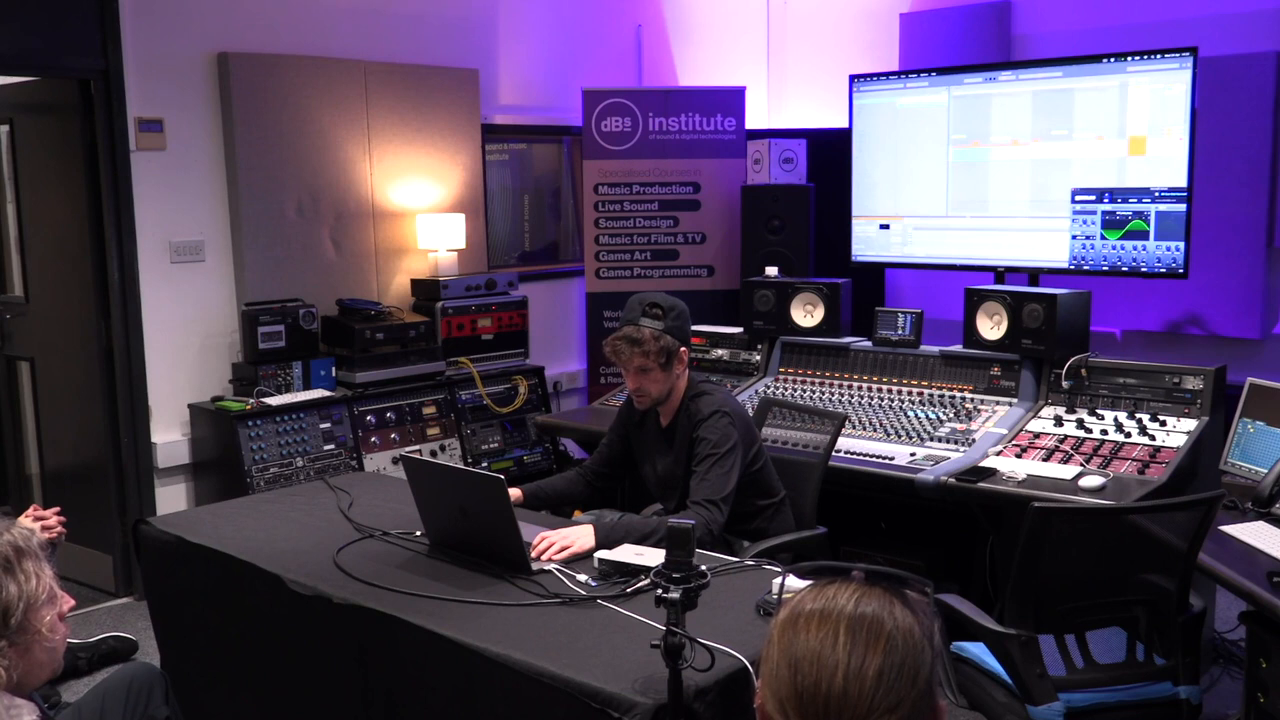
{"action": "left_click_drag", "start_coordinate": [1020, 217], "coordinate": [1020, 138]}
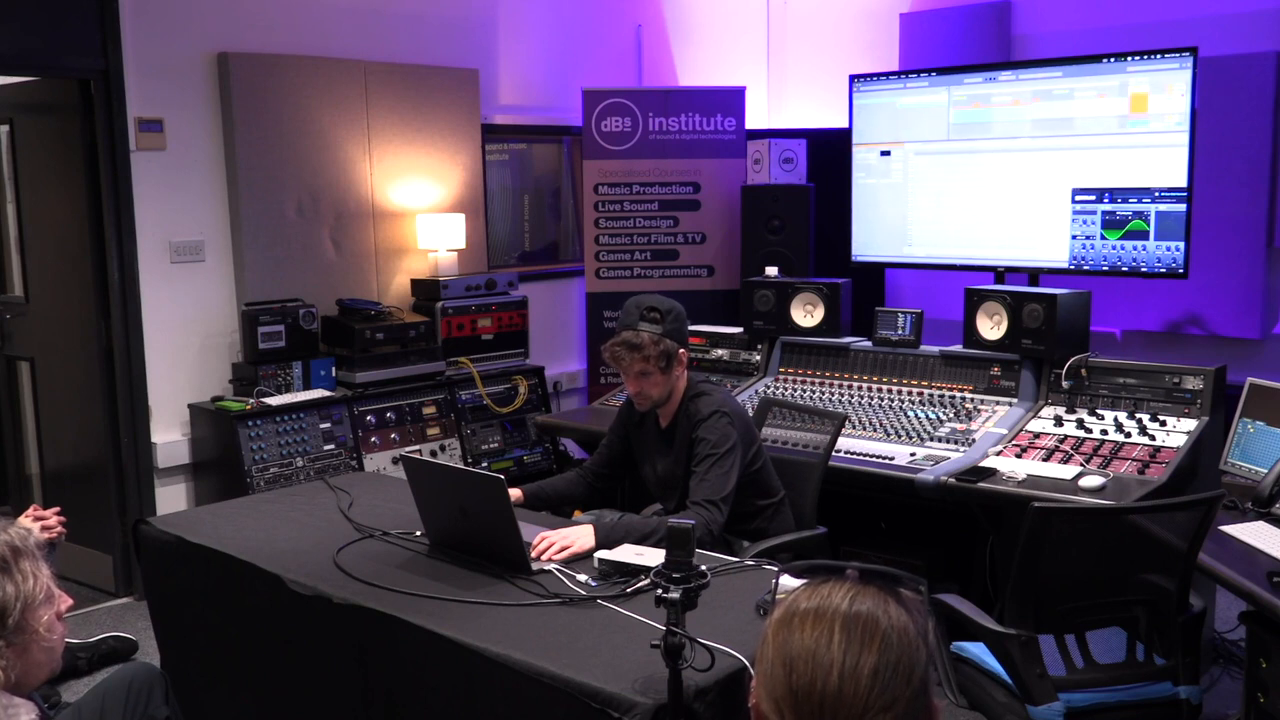
Fill the half-bar bass clip from 3.1.1 to 3.3.1 with one sustained note, and close the Serum window
{"action": "key", "text": "space"}
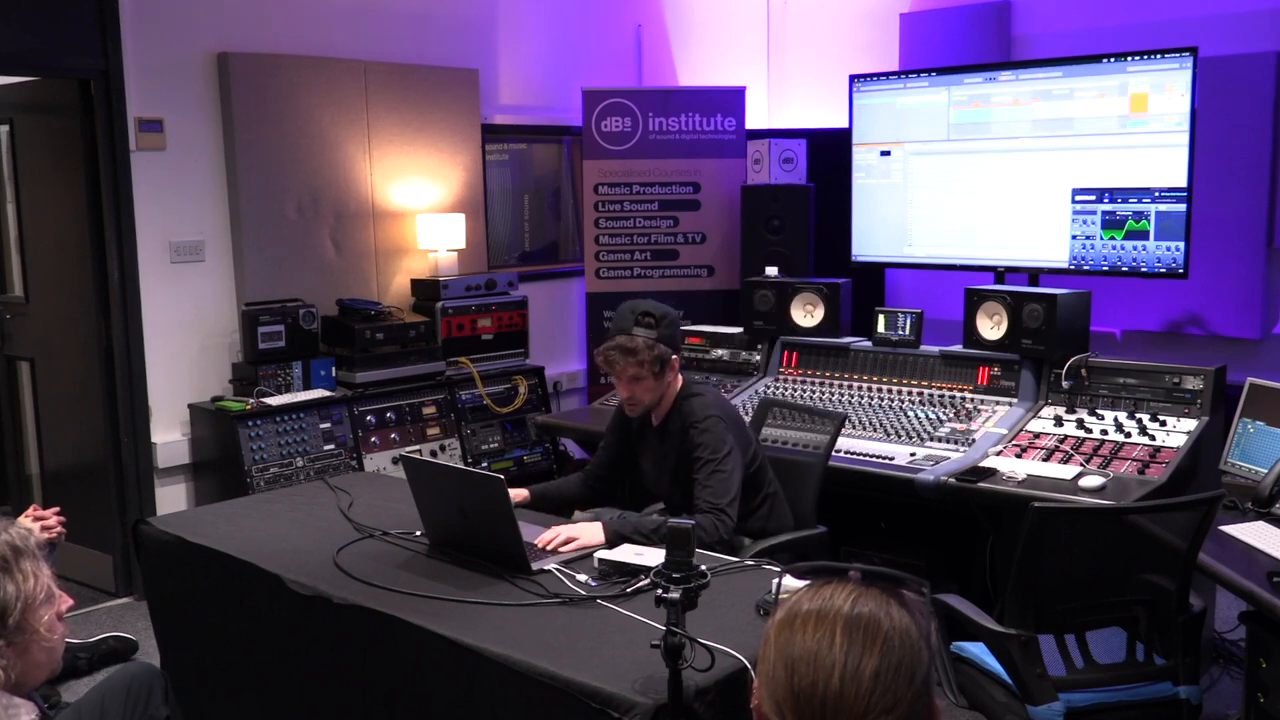
{"action": "left_click", "coordinate": [992, 112]}
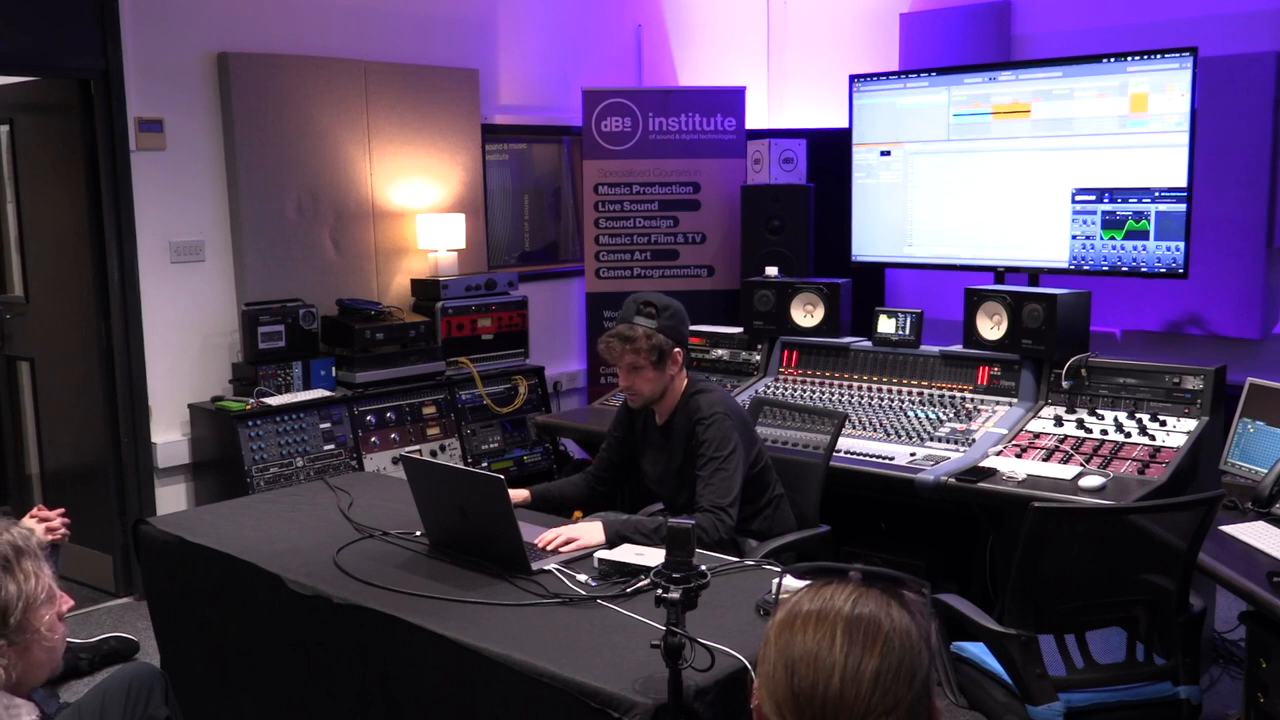
{"action": "key", "text": "super+w"}
{"action": "left_click", "coordinate": [992, 112]}
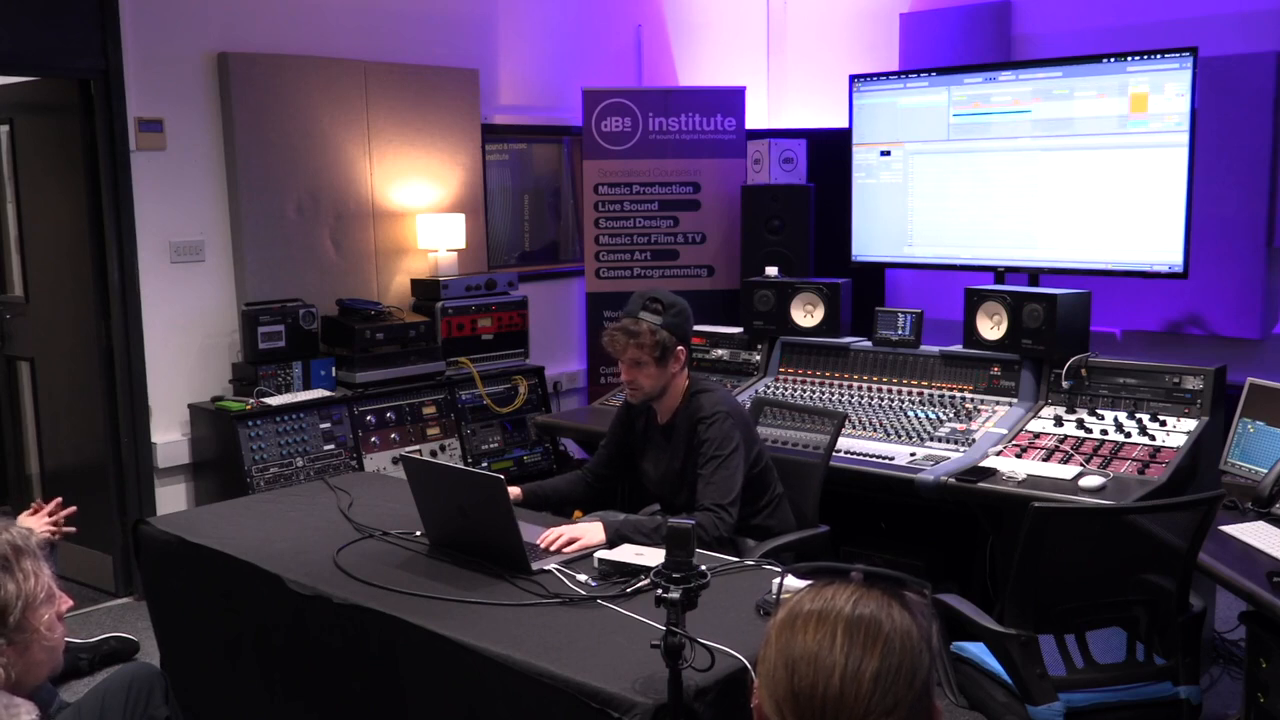
{"action": "left_click_drag", "start_coordinate": [1020, 141], "coordinate": [1020, 262]}
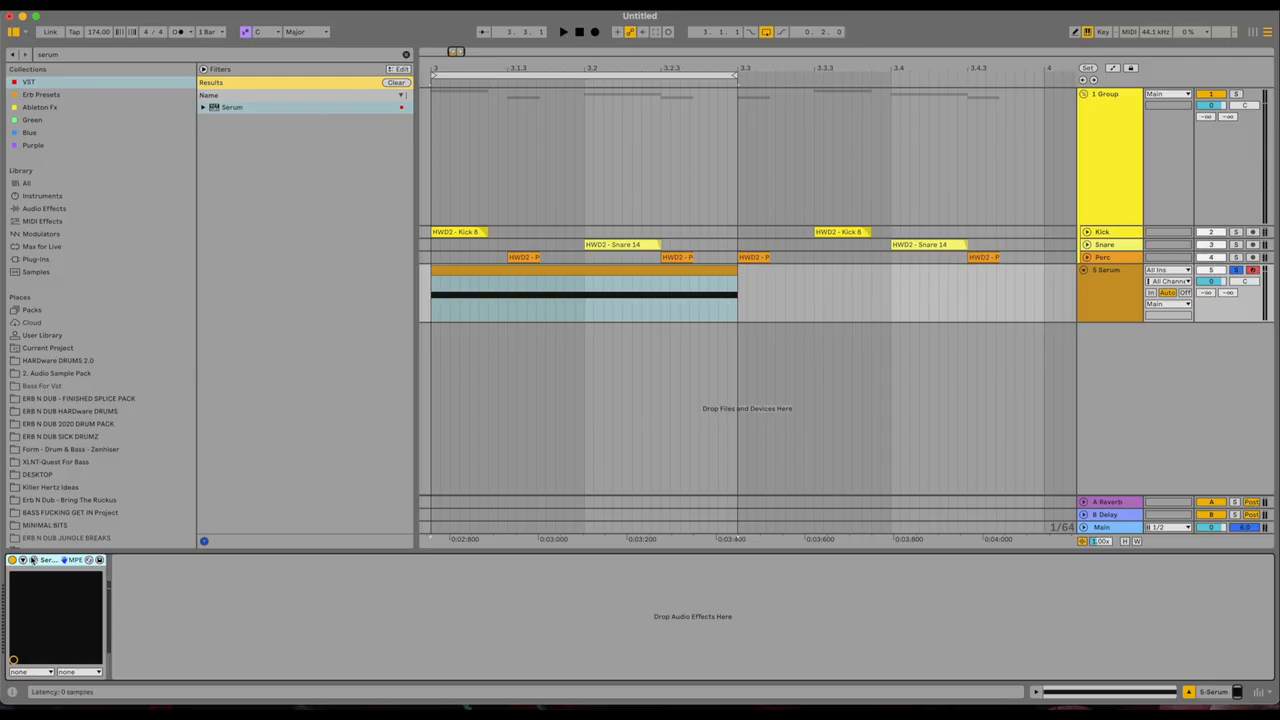
Reopen Serum, inspect oscillator A's FFT_Add_2nds harmonics in the wavetable editor, and audition low notes
{"action": "left_click", "coordinate": [33, 560]}
{"action": "left_click_drag", "start_coordinate": [841, 219], "coordinate": [400, 69]}
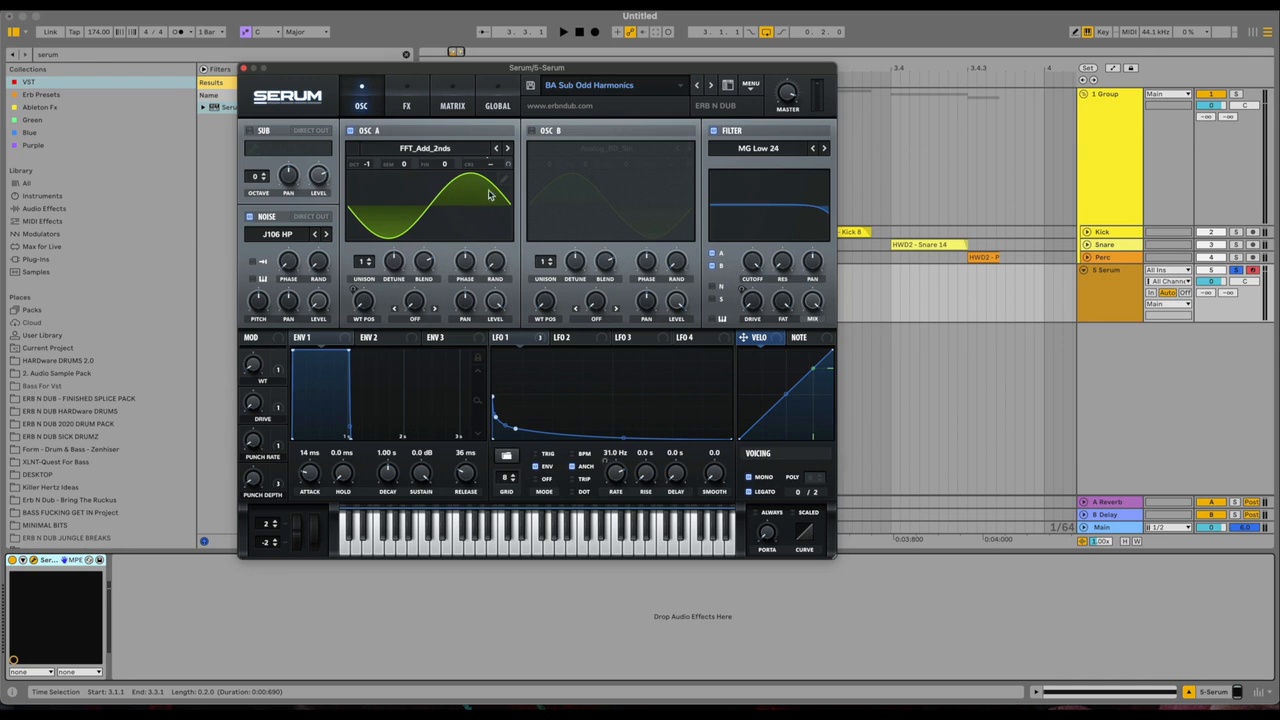
{"action": "left_click", "coordinate": [503, 182]}
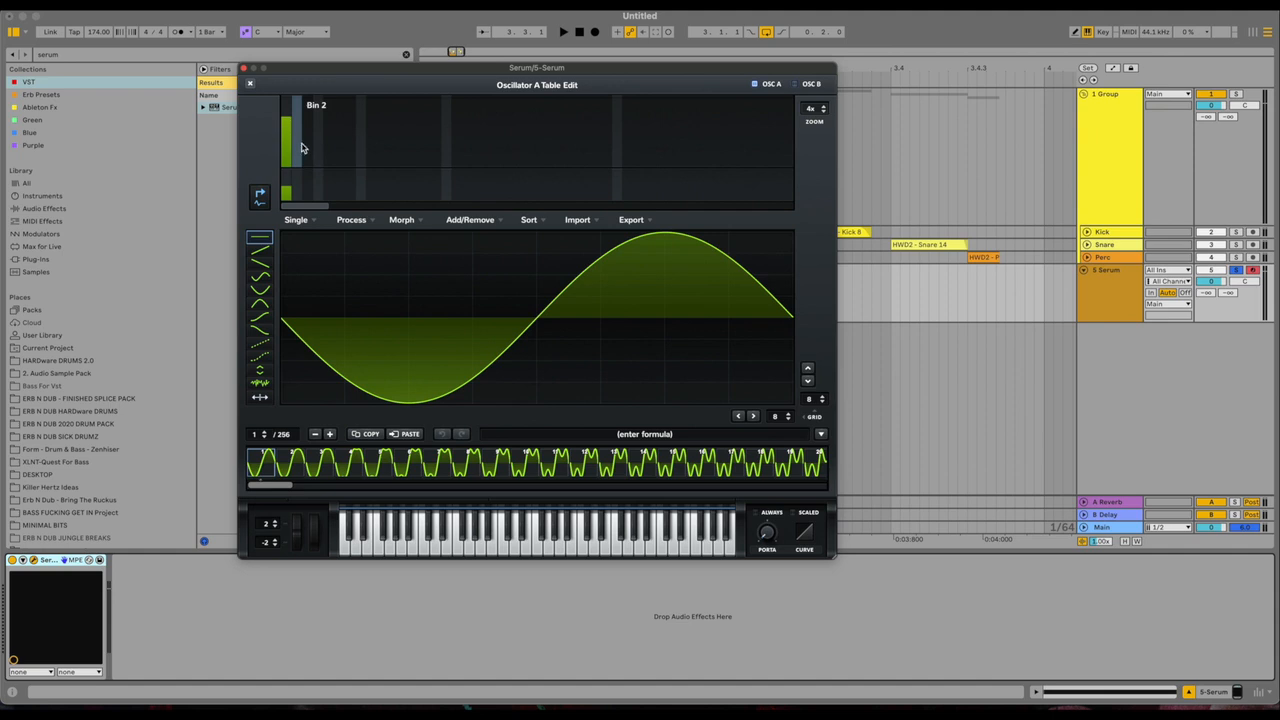
{"action": "left_click", "coordinate": [252, 85]}
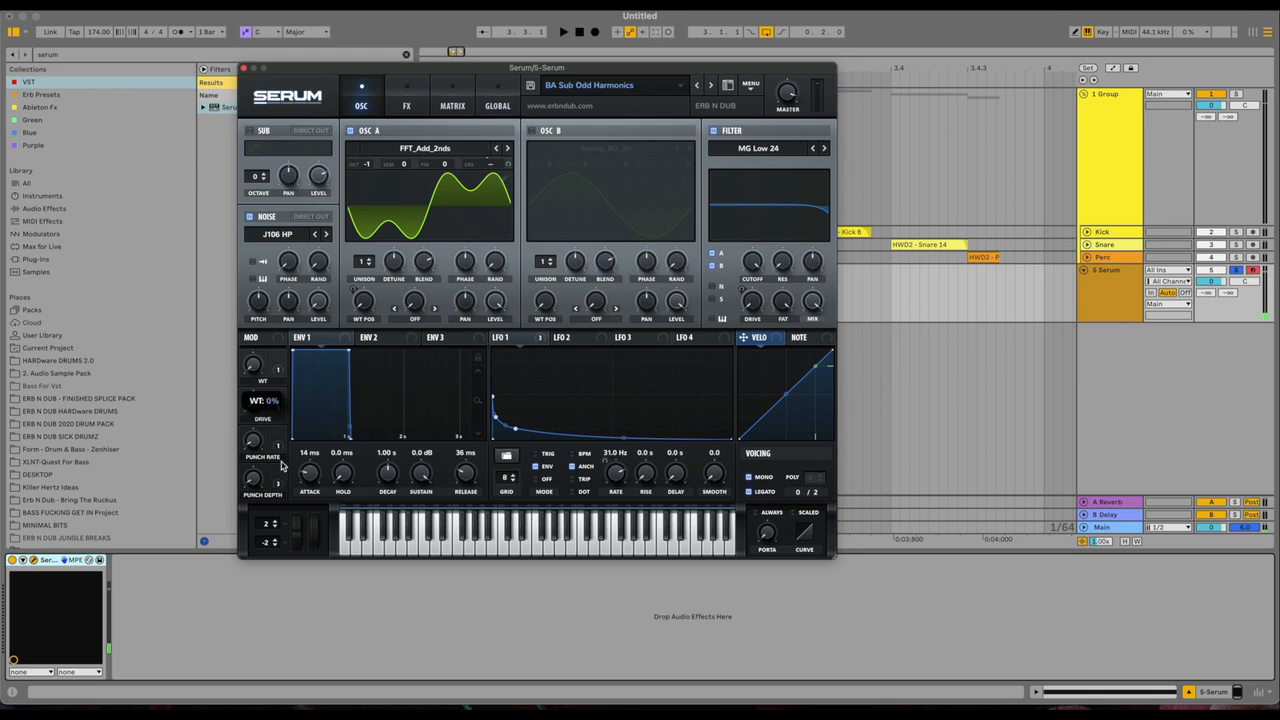
{"action": "left_click", "coordinate": [379, 546]}
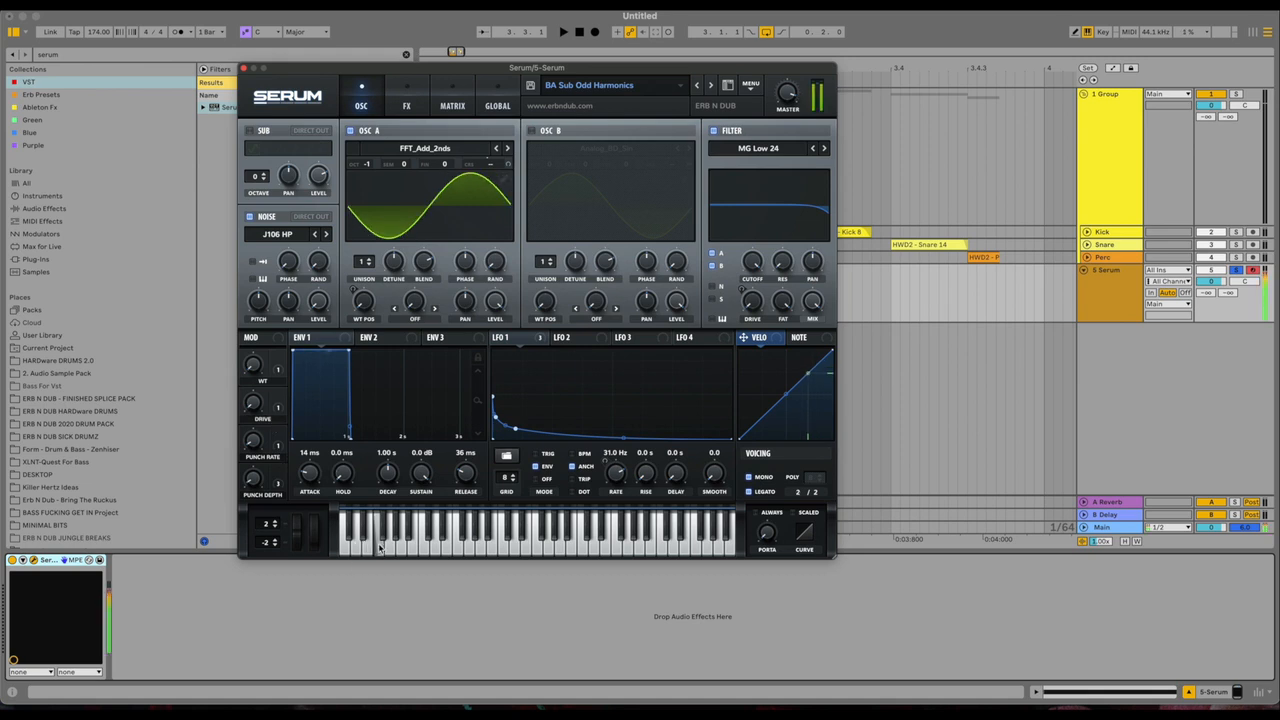
{"action": "left_click_drag", "start_coordinate": [418, 549], "coordinate": [388, 551]}
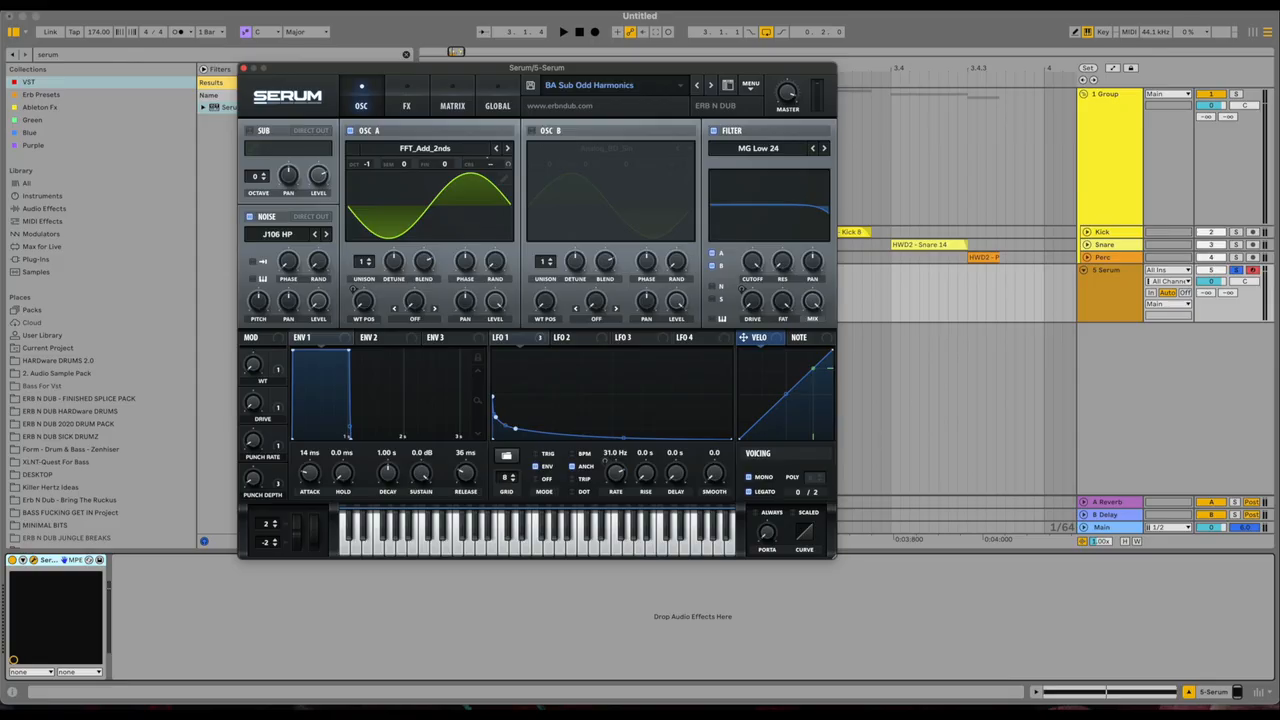
Add the NUGEN Visualizer after Serum on the bass track and play the loop through it
{"action": "left_click", "coordinate": [61, 57]}
{"action": "type", "text": "visual"}
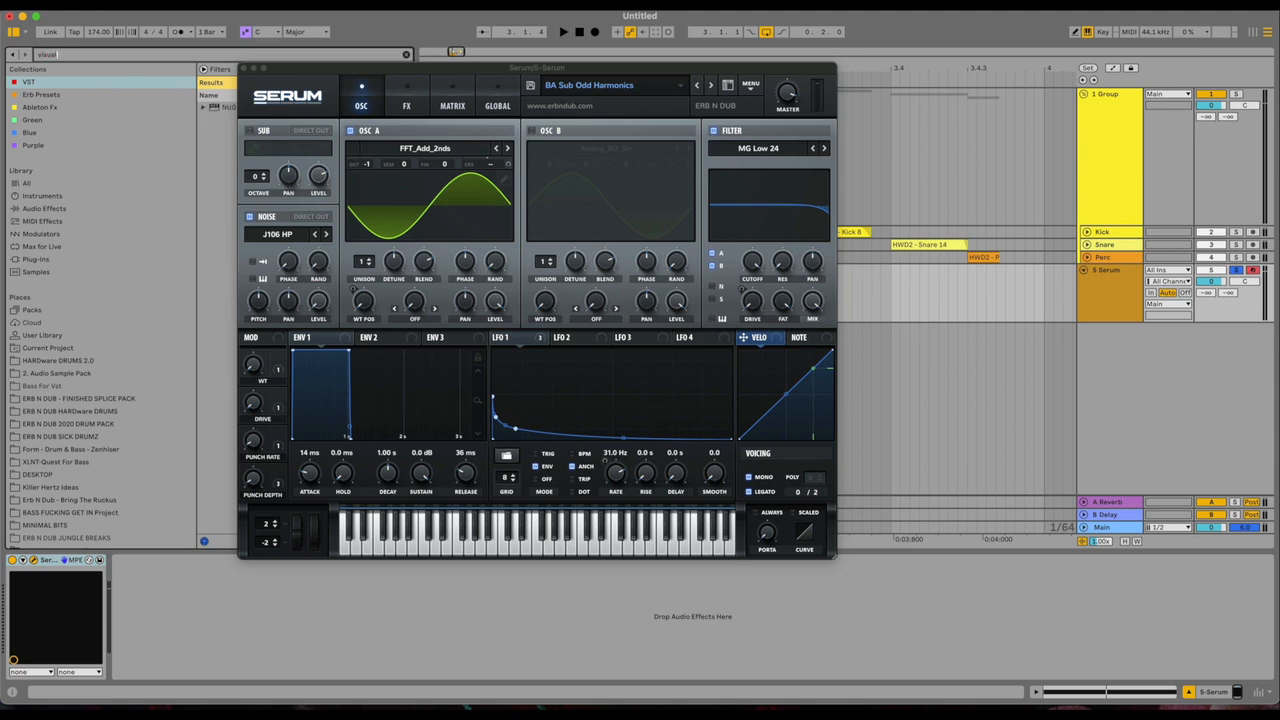
{"action": "left_click", "coordinate": [226, 108]}
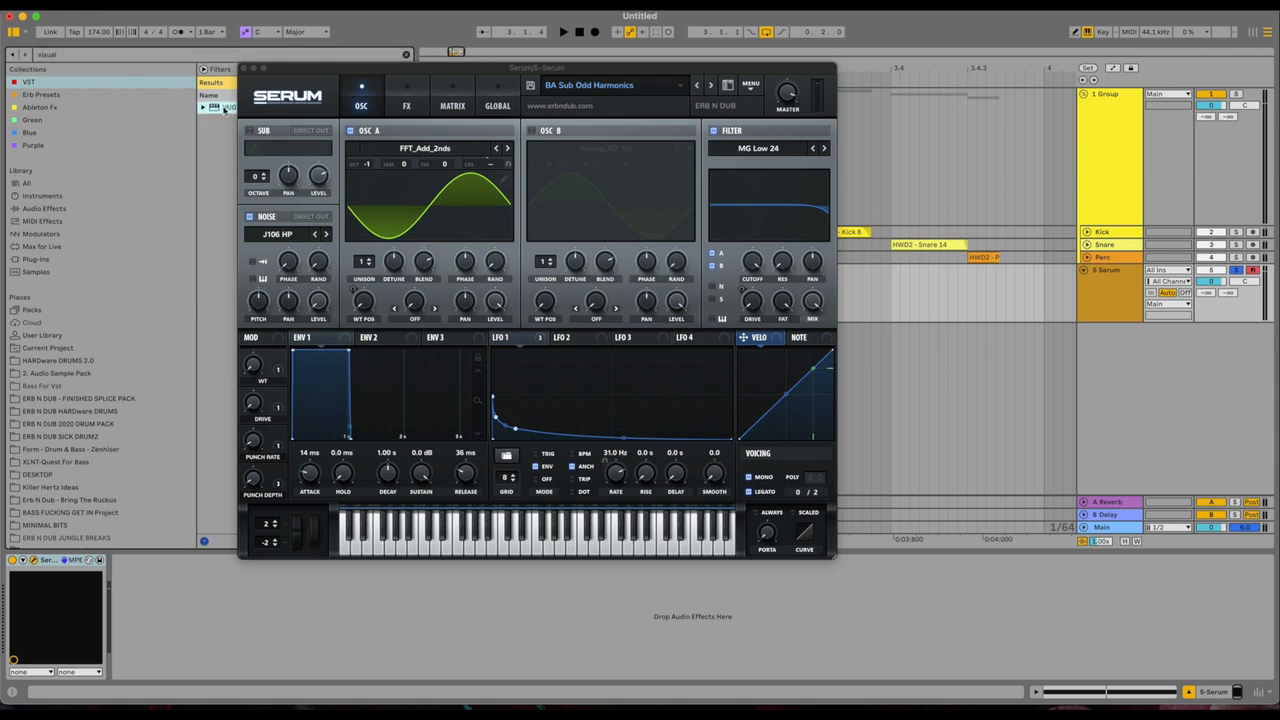
{"action": "key", "text": "space"}
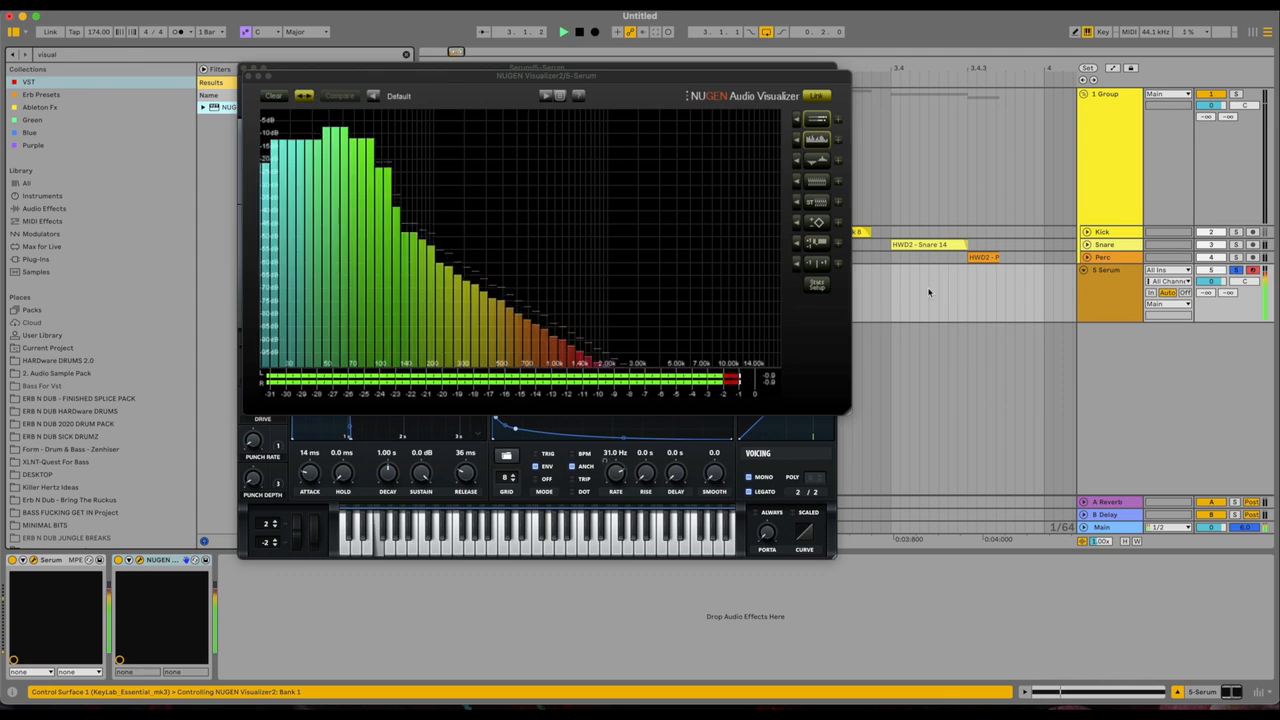
Move the Visualizer off Serum's macro controls and raise the WT macro to add harmonics to the sub
{"action": "left_click_drag", "start_coordinate": [430, 74], "coordinate": [463, 124]}
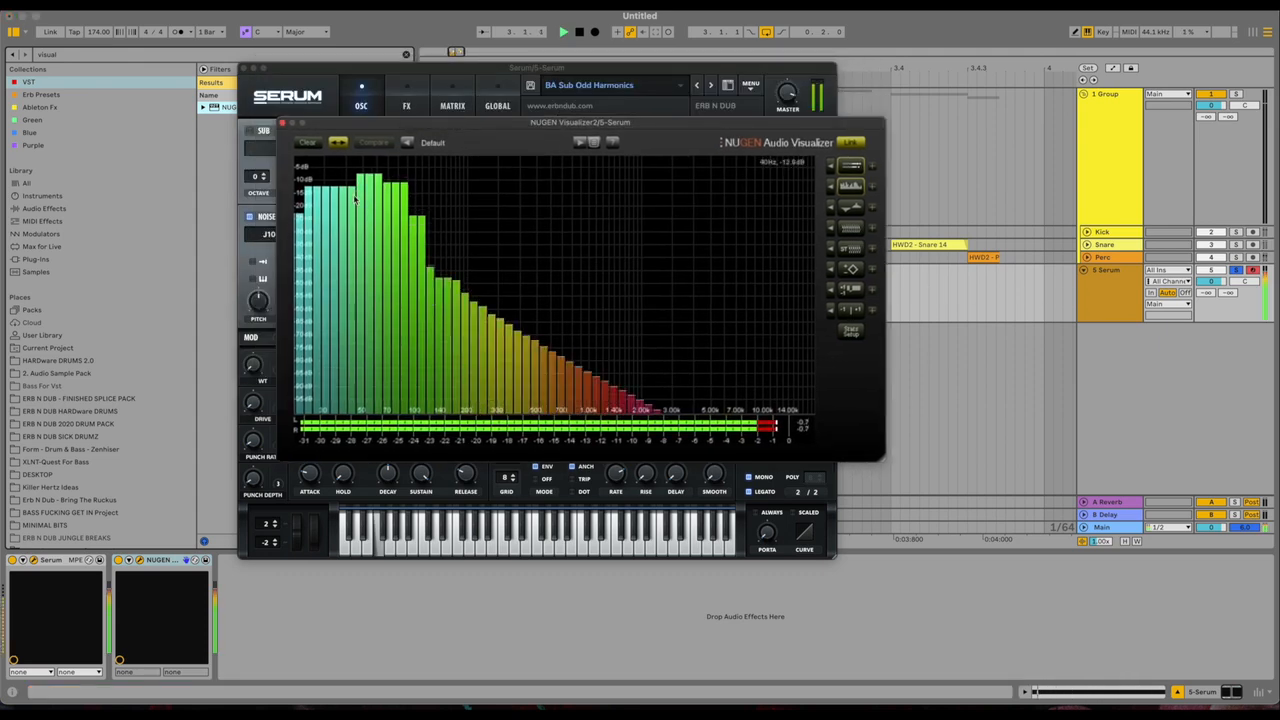
{"action": "left_click_drag", "start_coordinate": [385, 118], "coordinate": [405, 183]}
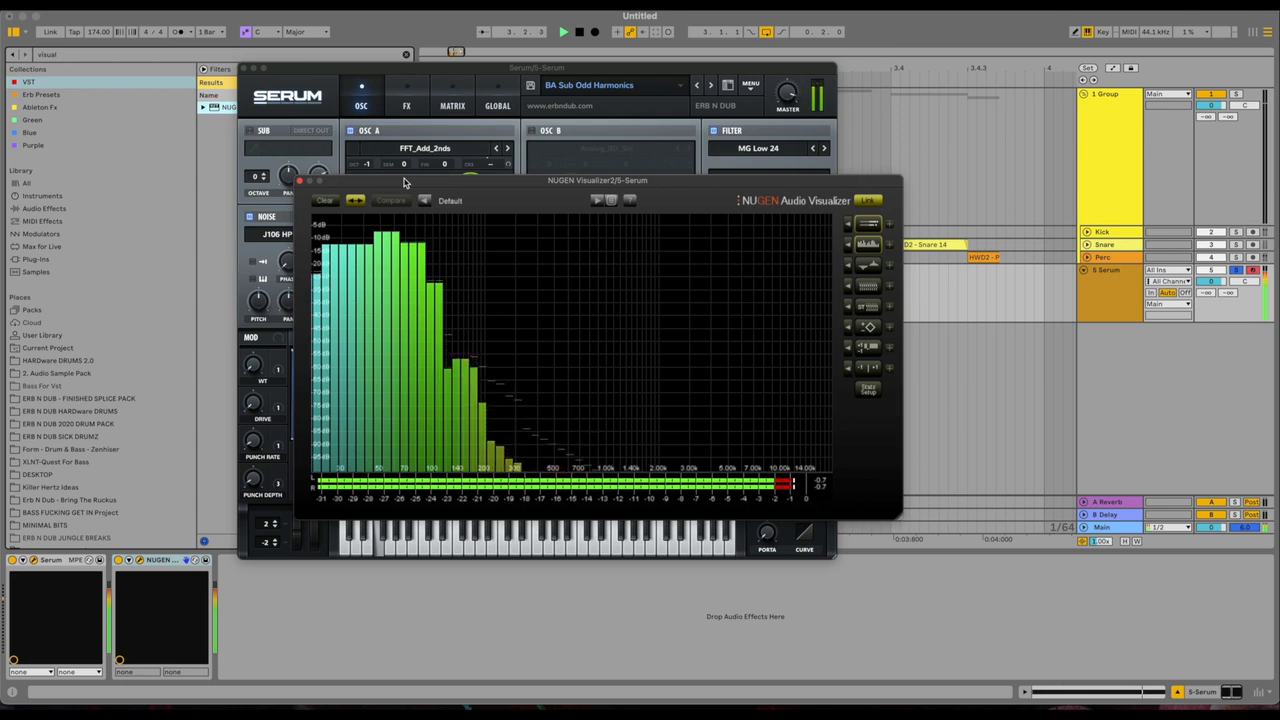
{"action": "left_click_drag", "start_coordinate": [418, 177], "coordinate": [618, 250]}
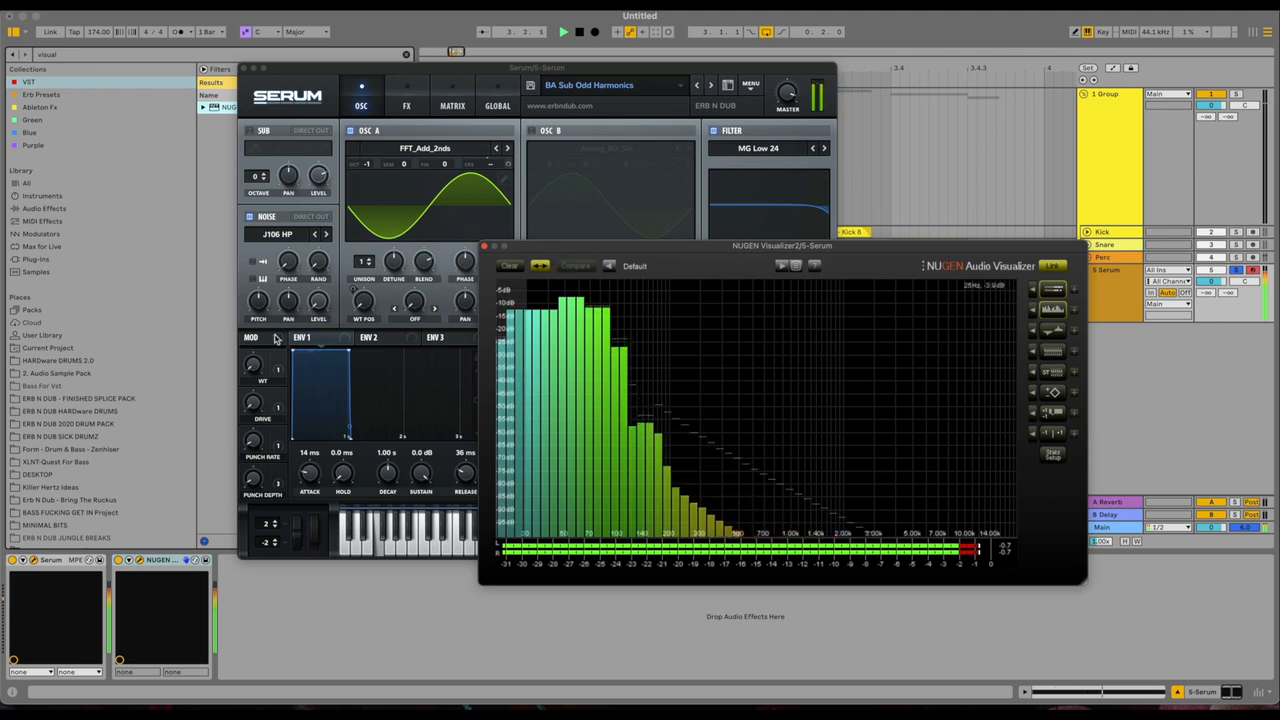
{"action": "left_click", "coordinate": [256, 372]}
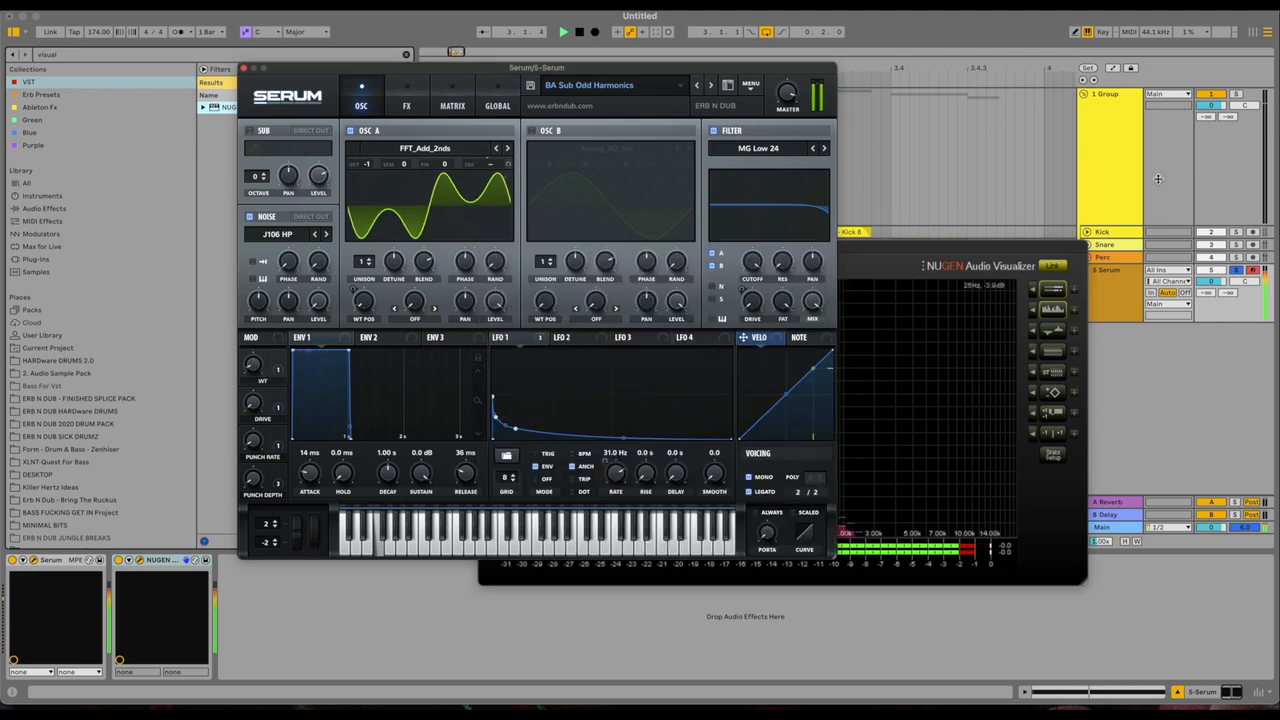
Arrange the Serum and Visualizer windows side by side so both the waveform and spectrum can be seen
{"action": "left_click_drag", "start_coordinate": [940, 244], "coordinate": [1027, 205]}
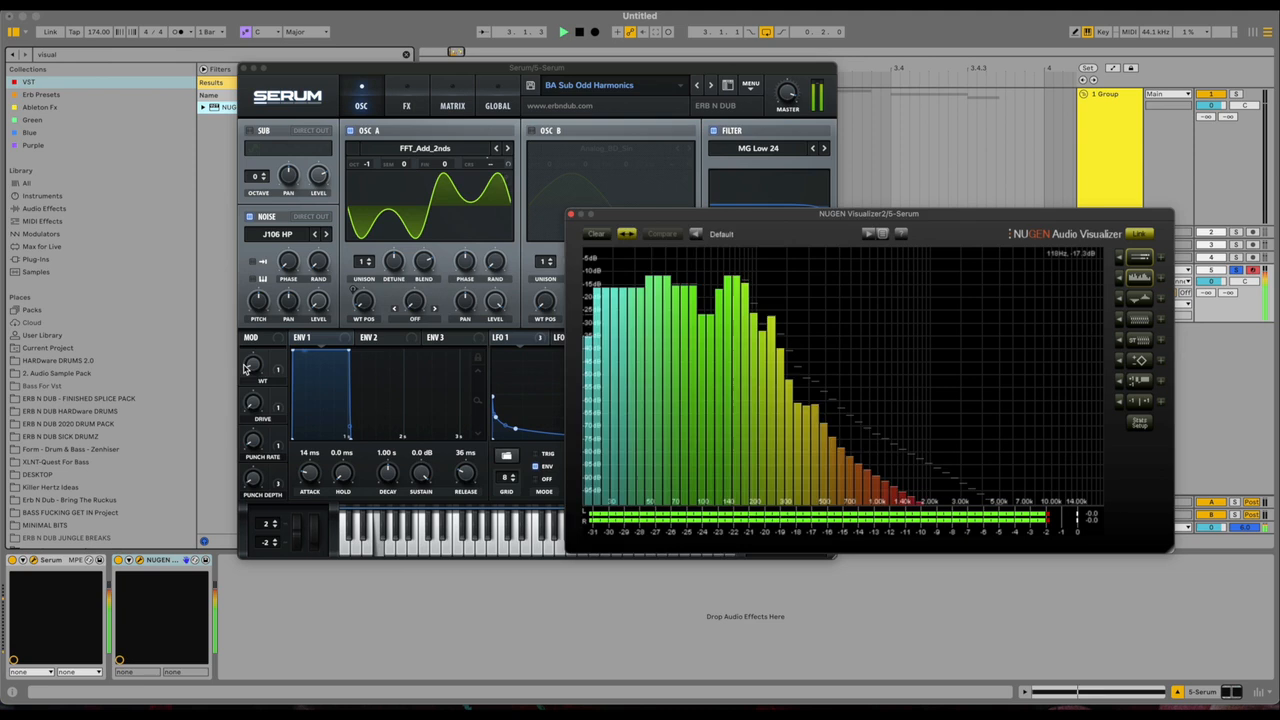
{"action": "left_click", "coordinate": [251, 377]}
{"action": "left_click_drag", "start_coordinate": [431, 69], "coordinate": [199, 59]}
{"action": "left_click_drag", "start_coordinate": [720, 213], "coordinate": [803, 87]}
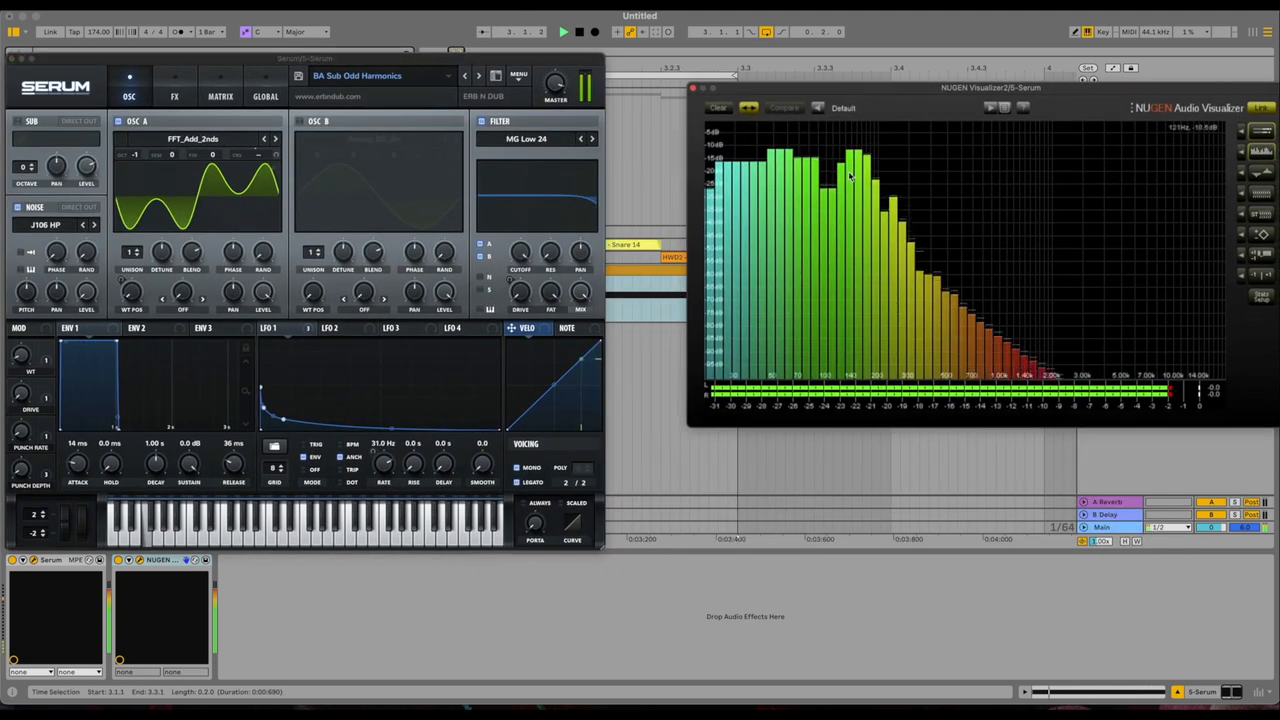
Adjust oscillator A's wavetable position and the WT macro while comparing the harmonics in the spectrum
{"action": "left_click", "coordinate": [131, 293]}
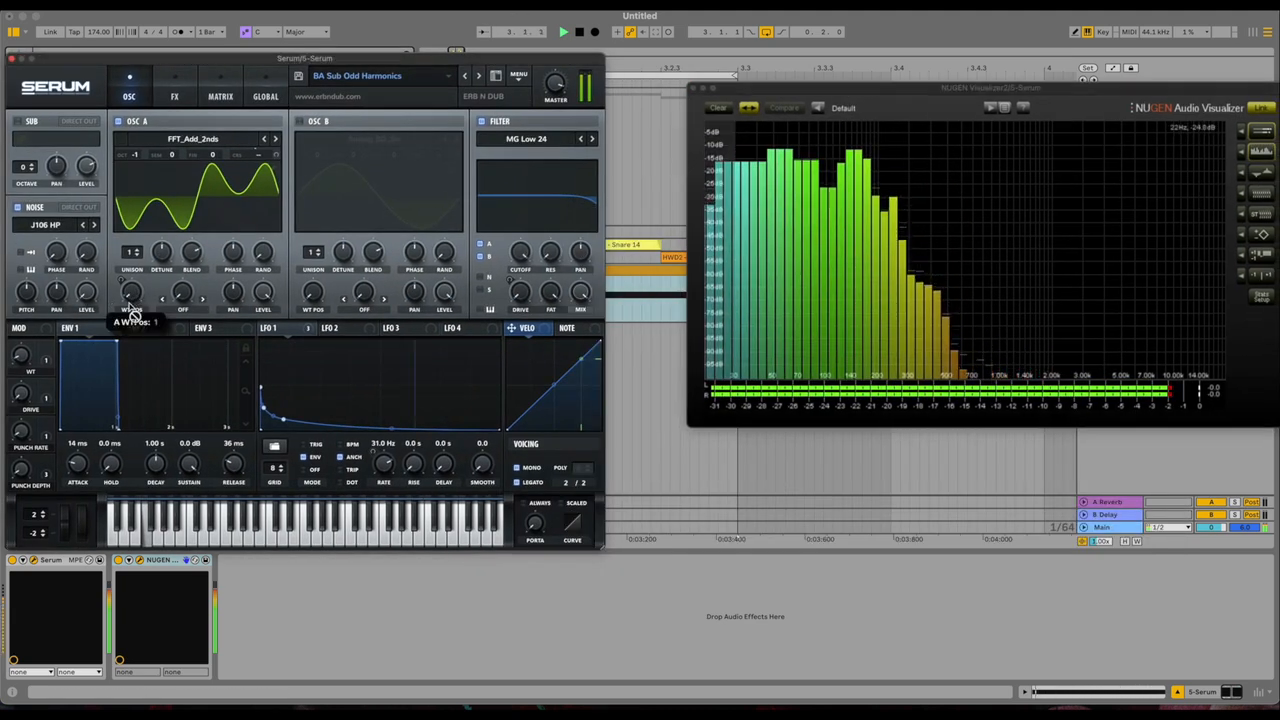
{"action": "left_click_drag", "start_coordinate": [28, 364], "coordinate": [31, 368]}
{"action": "left_click_drag", "start_coordinate": [31, 368], "coordinate": [31, 368]}
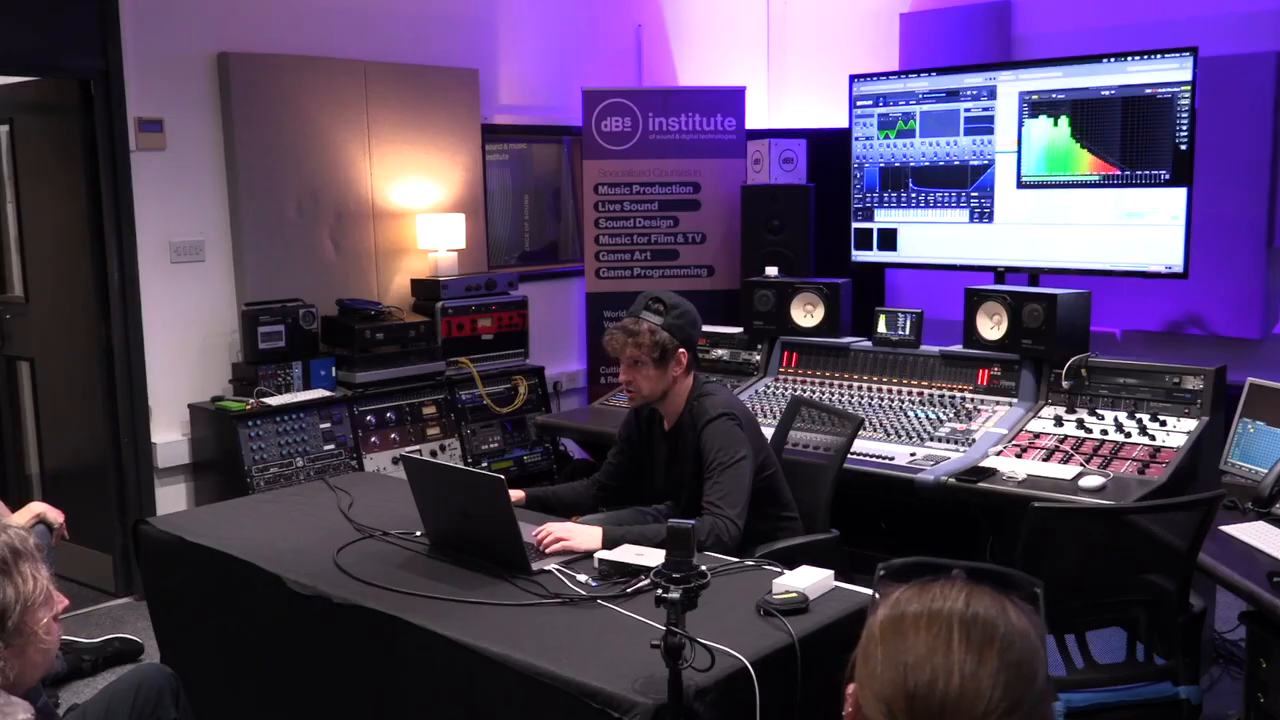